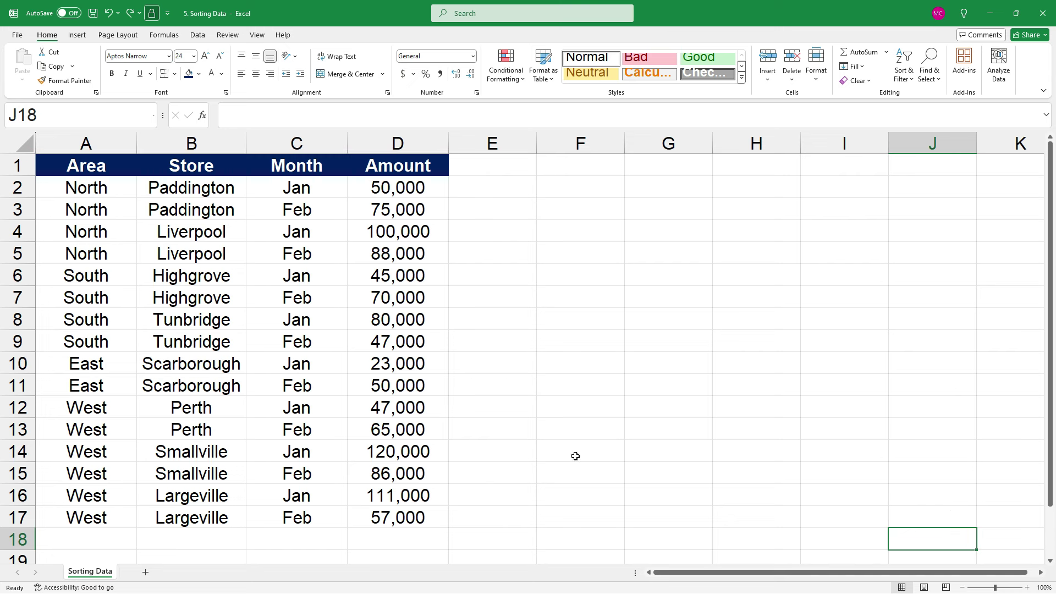
- From a table cell, open Custom Sort under Home > Sort & Filter, then cancel it
{"action": "left_click", "coordinate": [214, 187]}
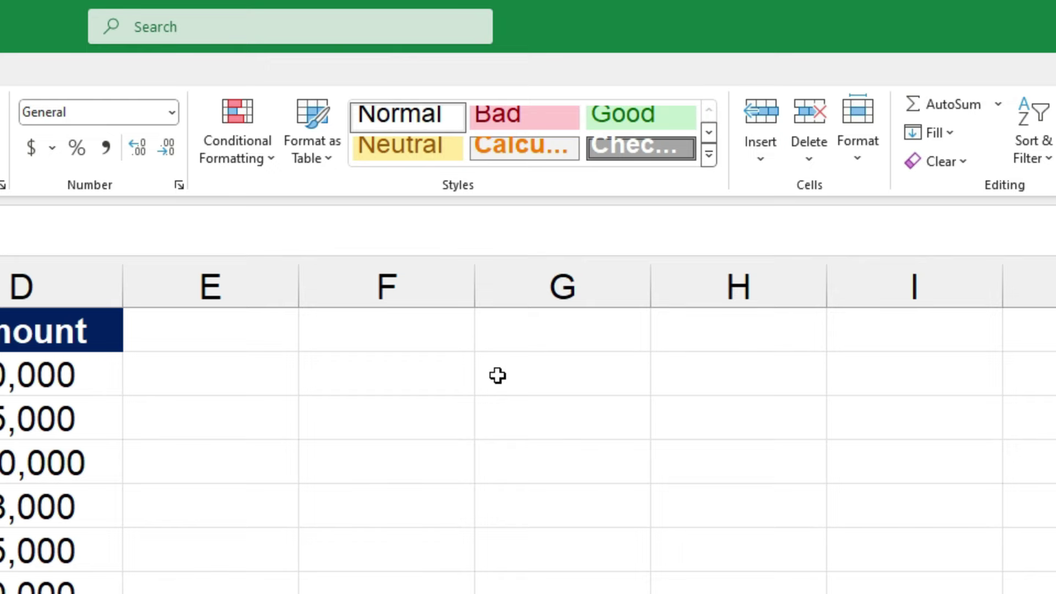
{"action": "left_click", "coordinate": [764, 151]}
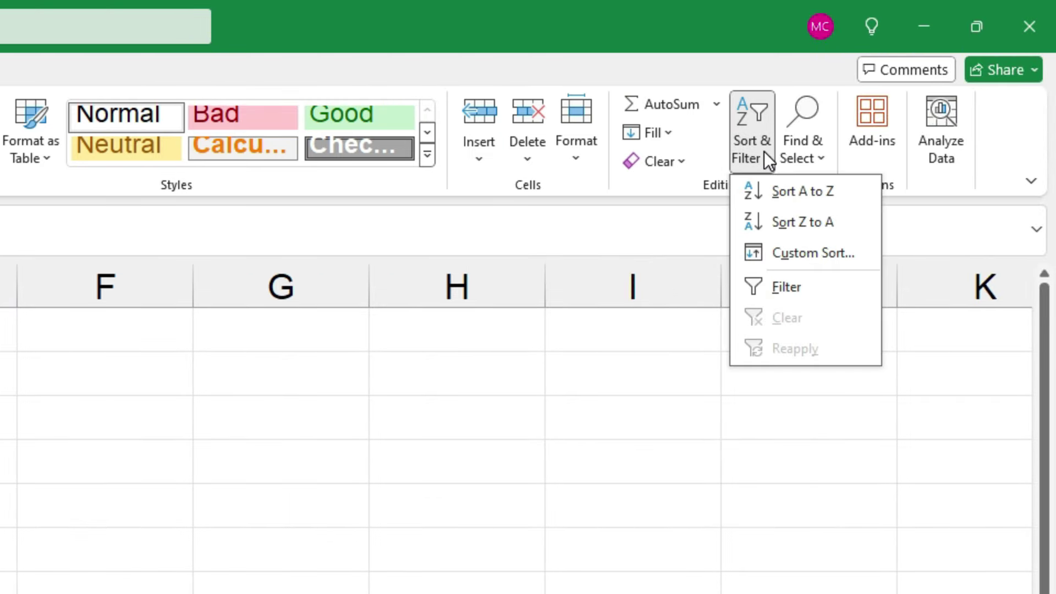
{"action": "left_click", "coordinate": [830, 253]}
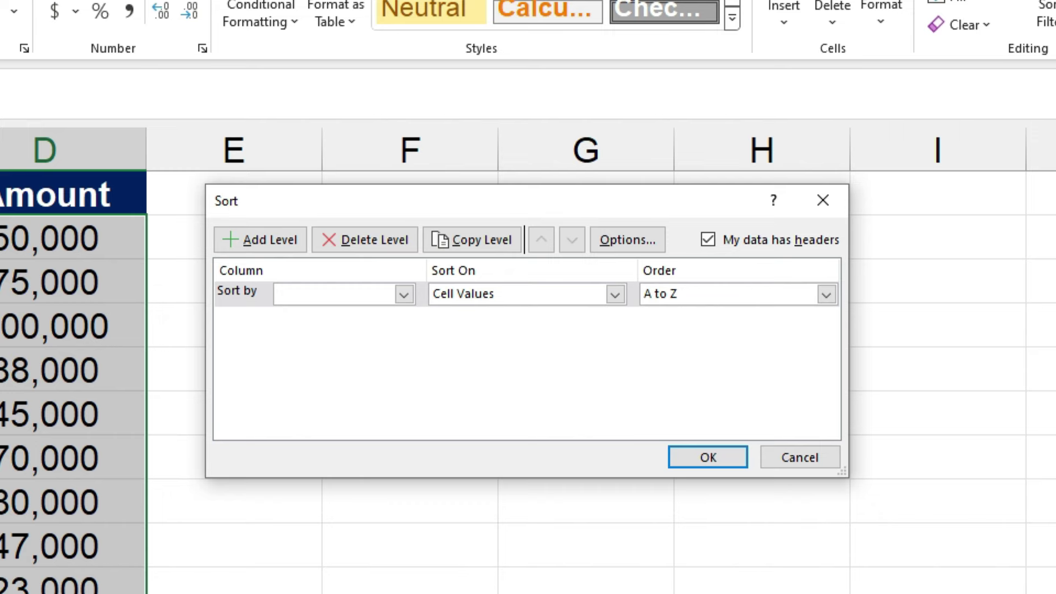
{"action": "left_click", "coordinate": [807, 464]}
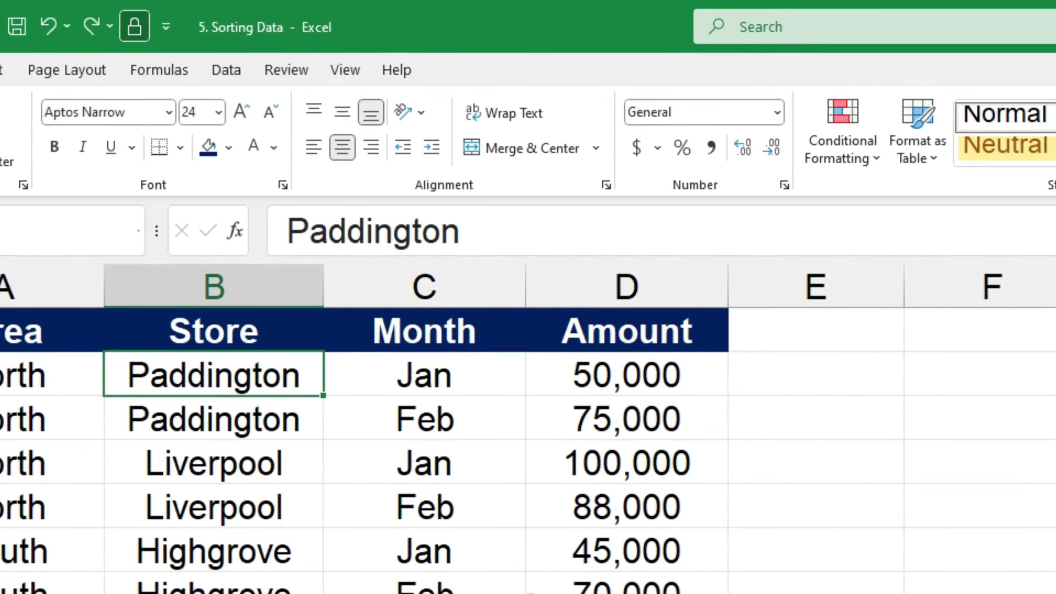
- View the Data tab's Sort dialog and cancel it, leaving the data unchanged
{"action": "left_click", "coordinate": [222, 71]}
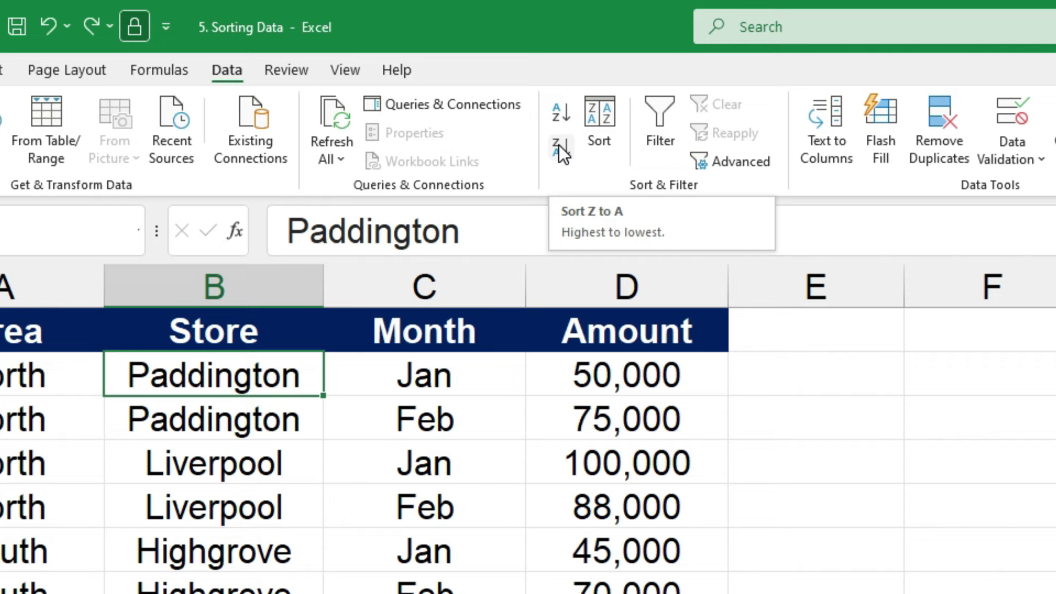
{"action": "left_click", "coordinate": [598, 124]}
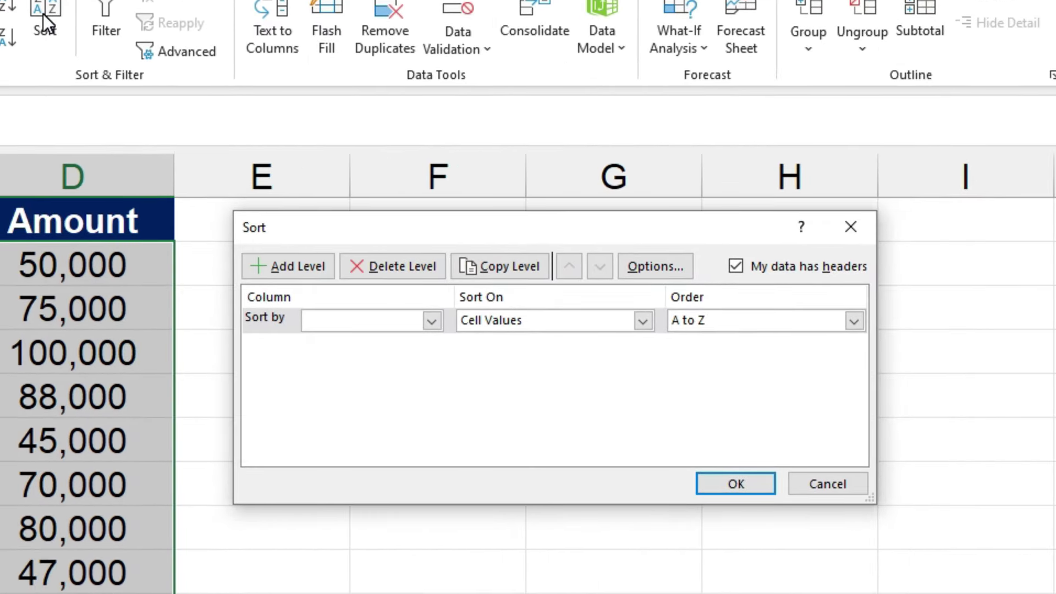
{"action": "left_click", "coordinate": [807, 487]}
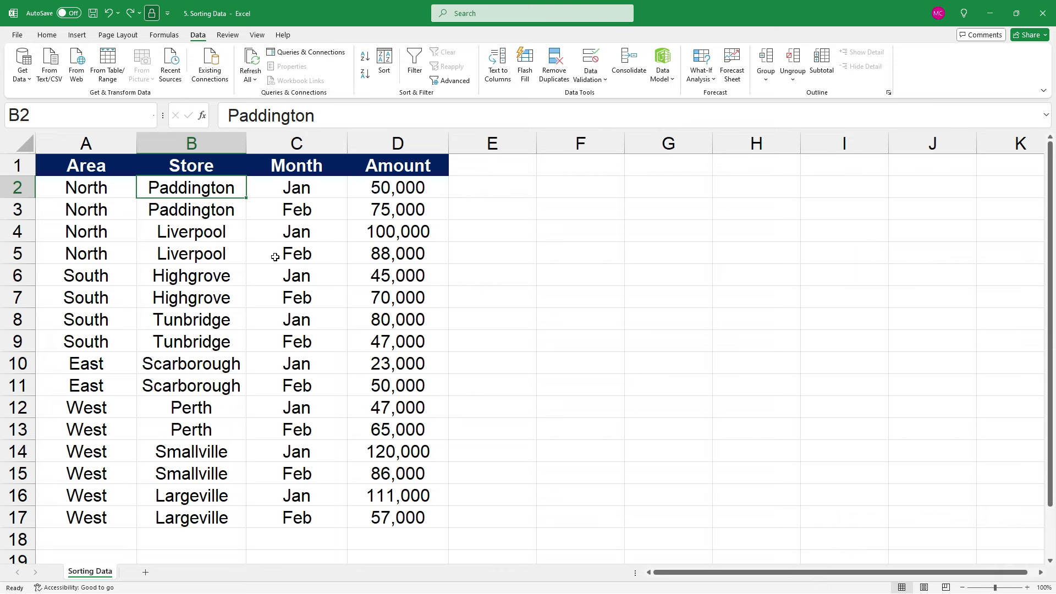
- Sort by Amount ascending, then descending so 120,000 is first and 23,000 last
{"action": "left_click", "coordinate": [394, 193]}
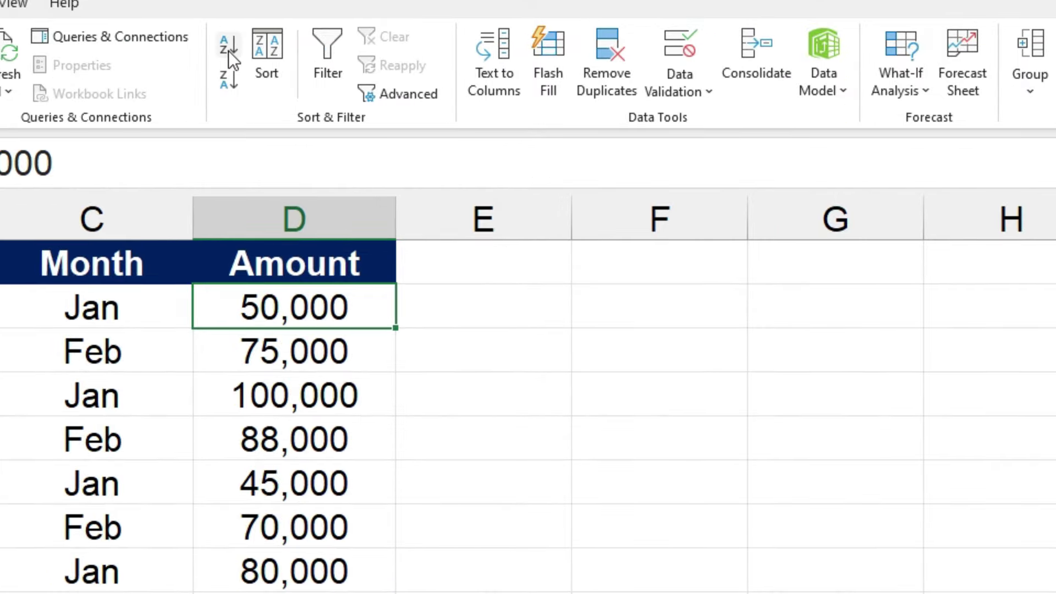
{"action": "left_click", "coordinate": [229, 50]}
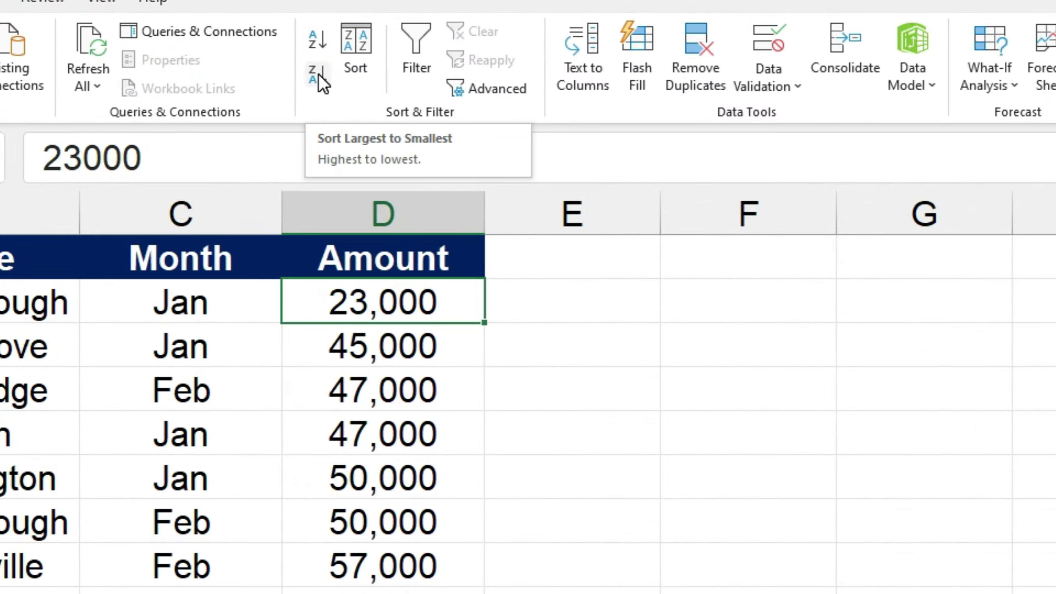
{"action": "left_click", "coordinate": [318, 74]}
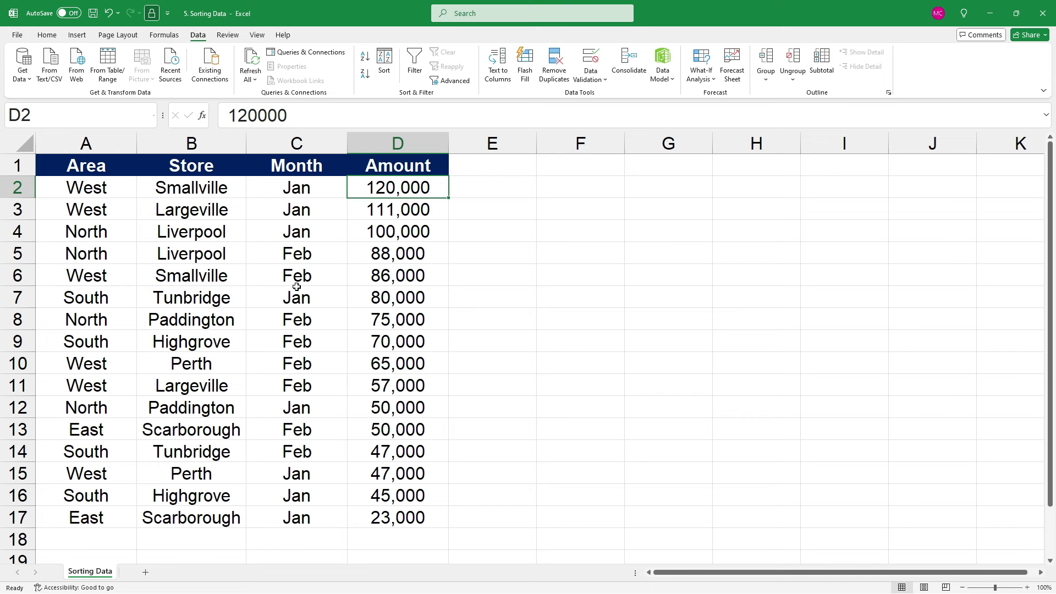
- Sort by Store A to Z, then Z to A so Tunbridge leads and Highgrove ends
{"action": "left_click", "coordinate": [206, 192]}
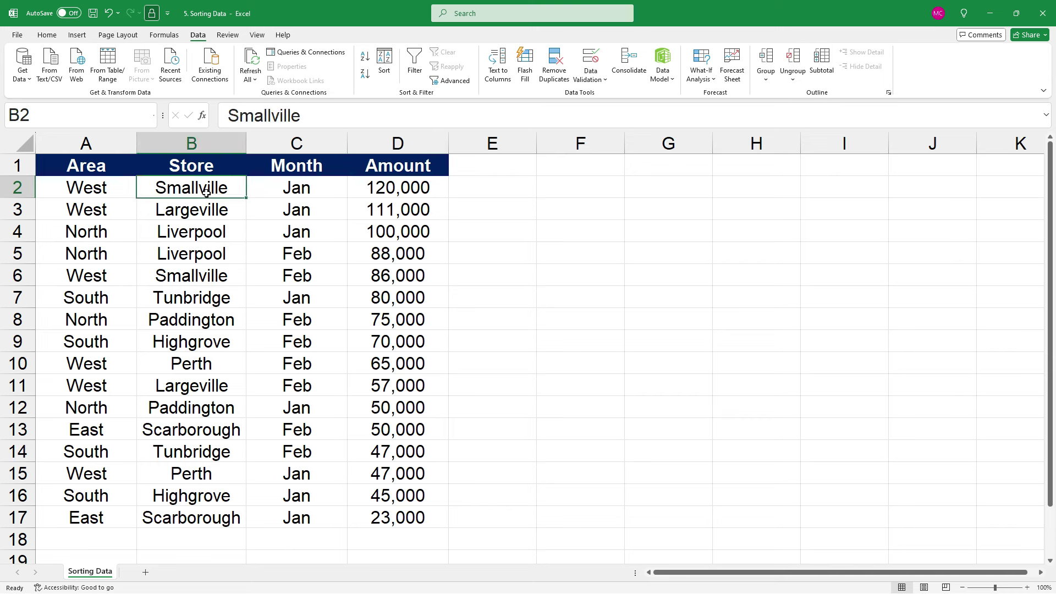
{"action": "left_click", "coordinate": [365, 56]}
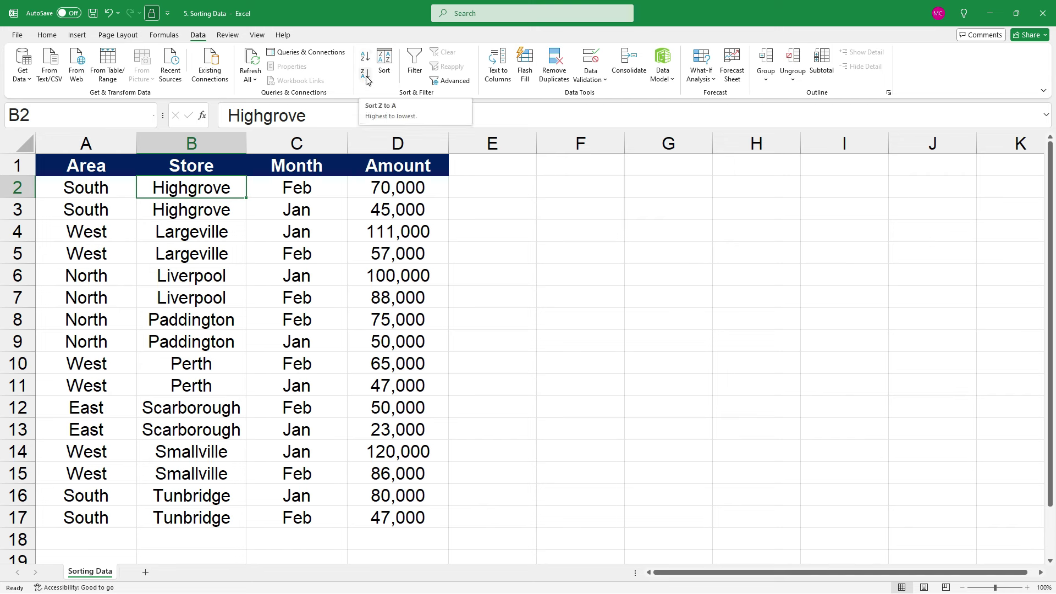
{"action": "left_click", "coordinate": [365, 75]}
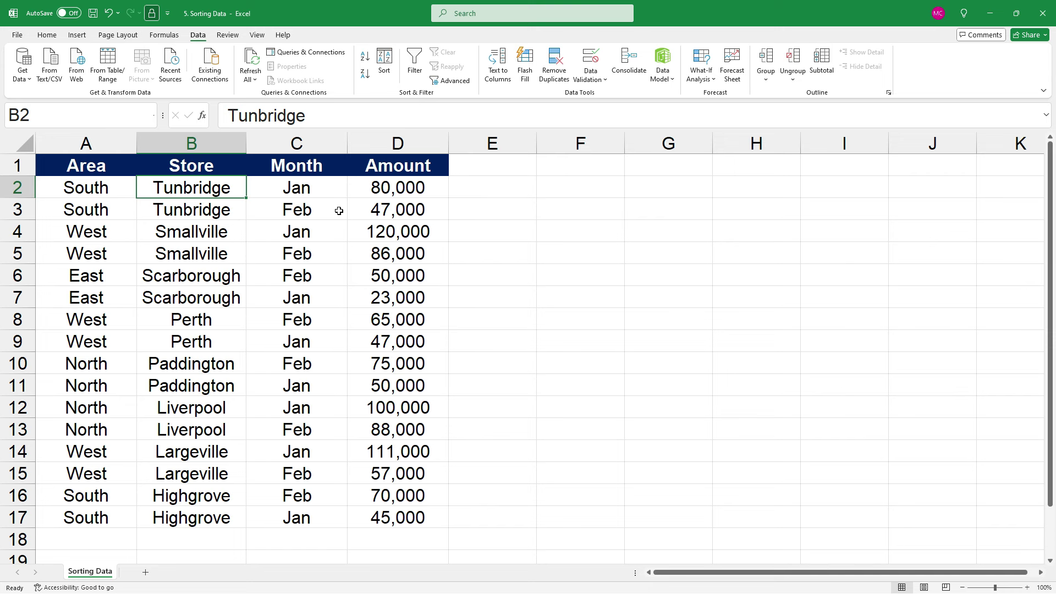
- Sort the Month column A to Z, placing the eight Feb rows above Jan
{"action": "left_click", "coordinate": [288, 188]}
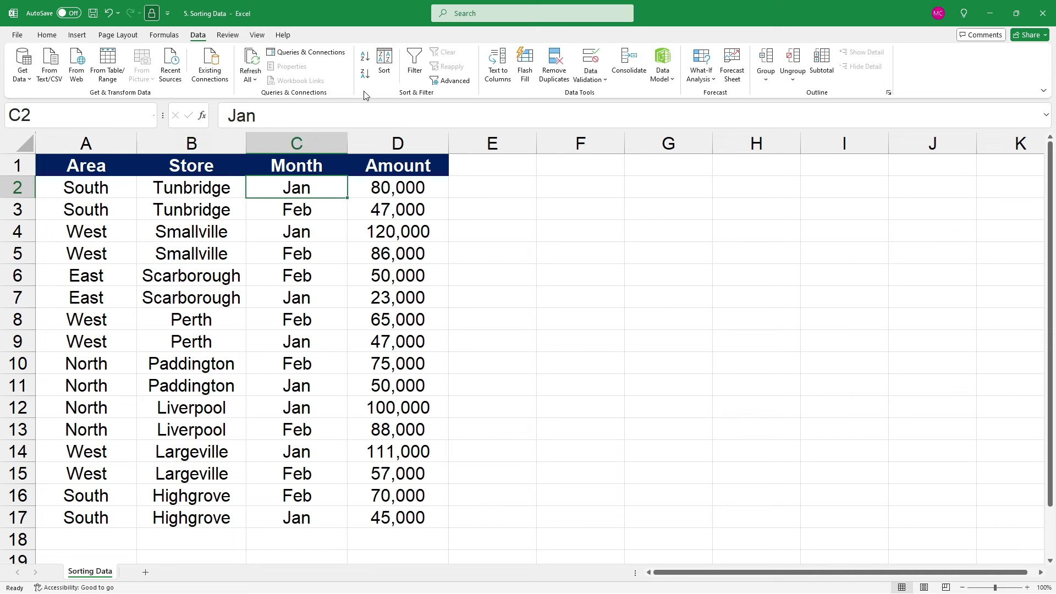
{"action": "left_click", "coordinate": [365, 59]}
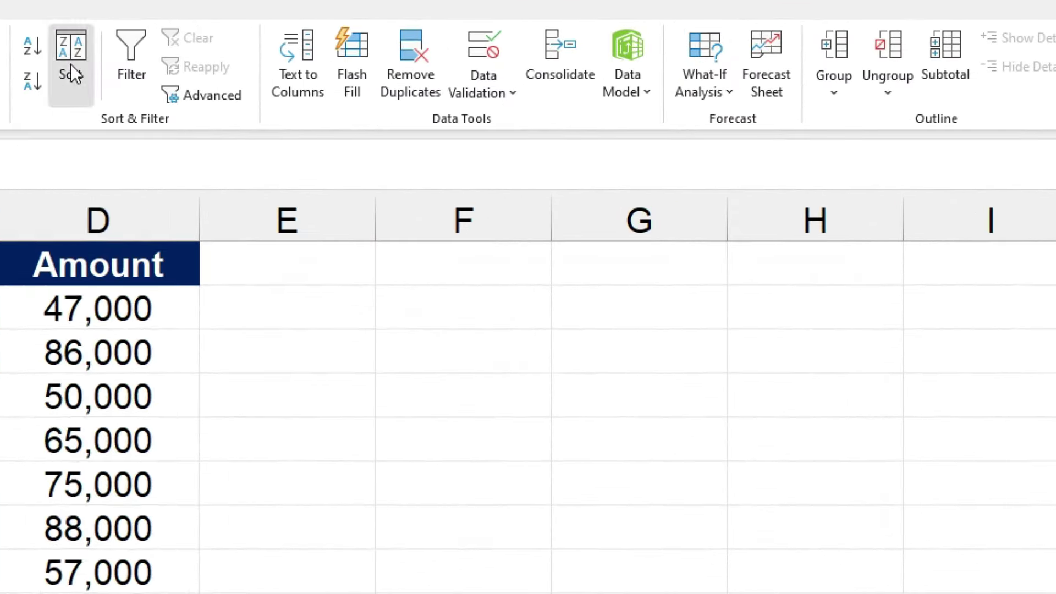
- Sort by Month using the Jan, Feb, Mar custom list so Jan rows come first
{"action": "left_click", "coordinate": [70, 63]}
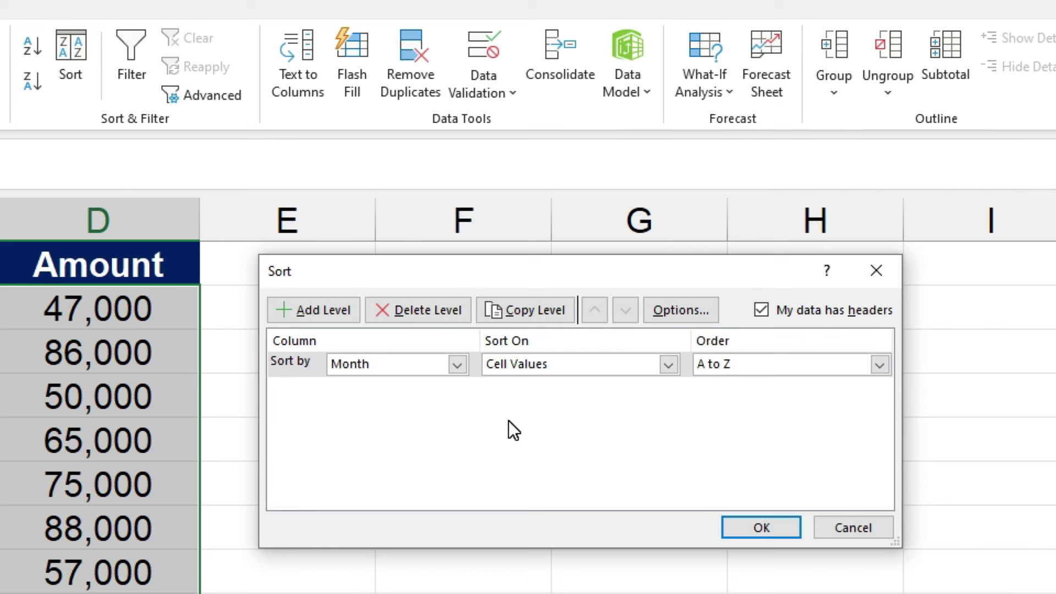
{"action": "left_click", "coordinate": [457, 365]}
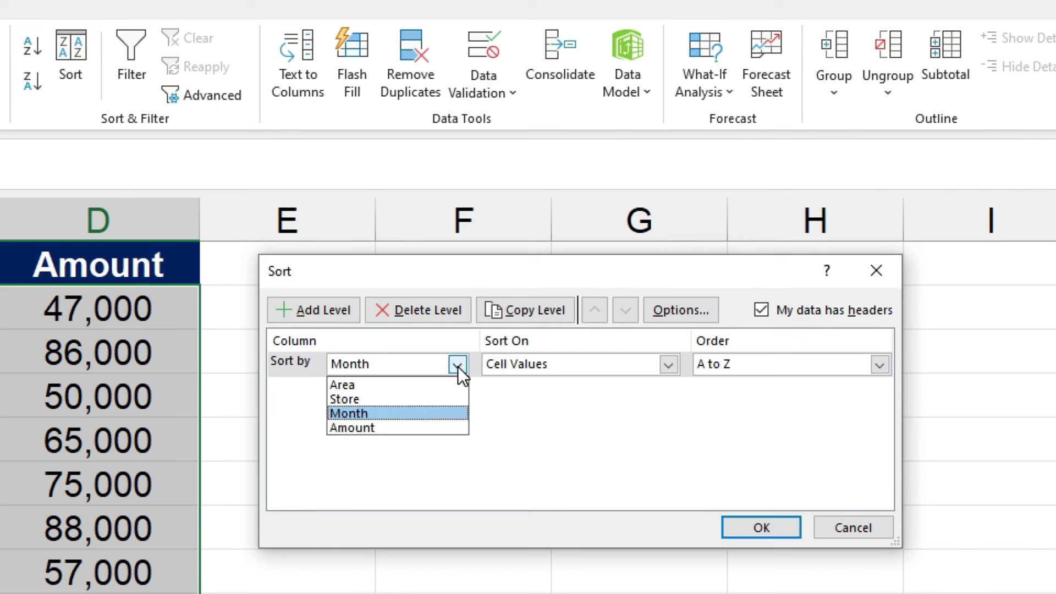
{"action": "left_click", "coordinate": [761, 434]}
{"action": "left_click", "coordinate": [879, 364]}
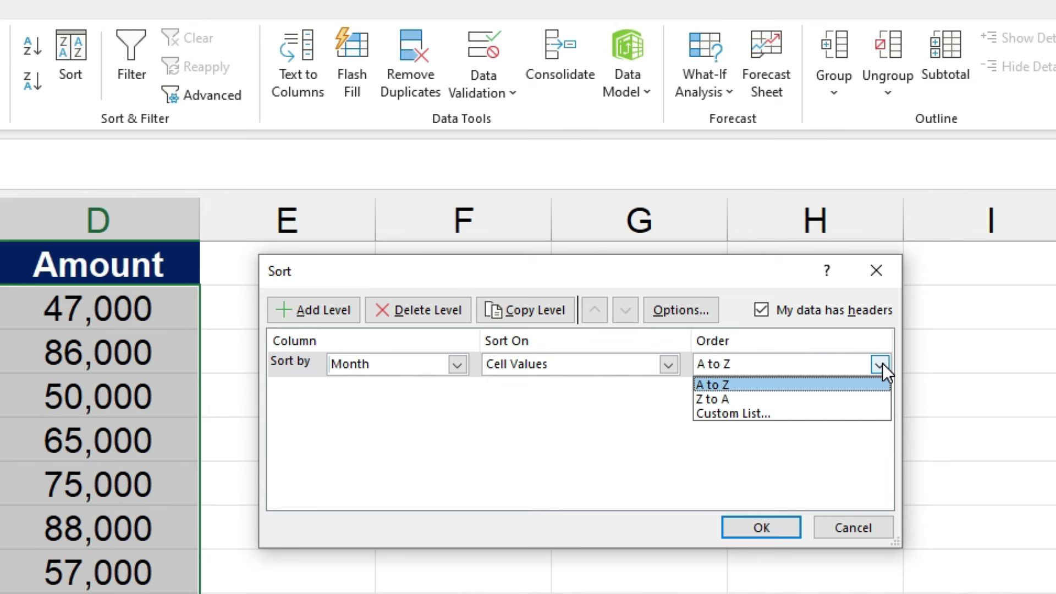
{"action": "left_click", "coordinate": [794, 416]}
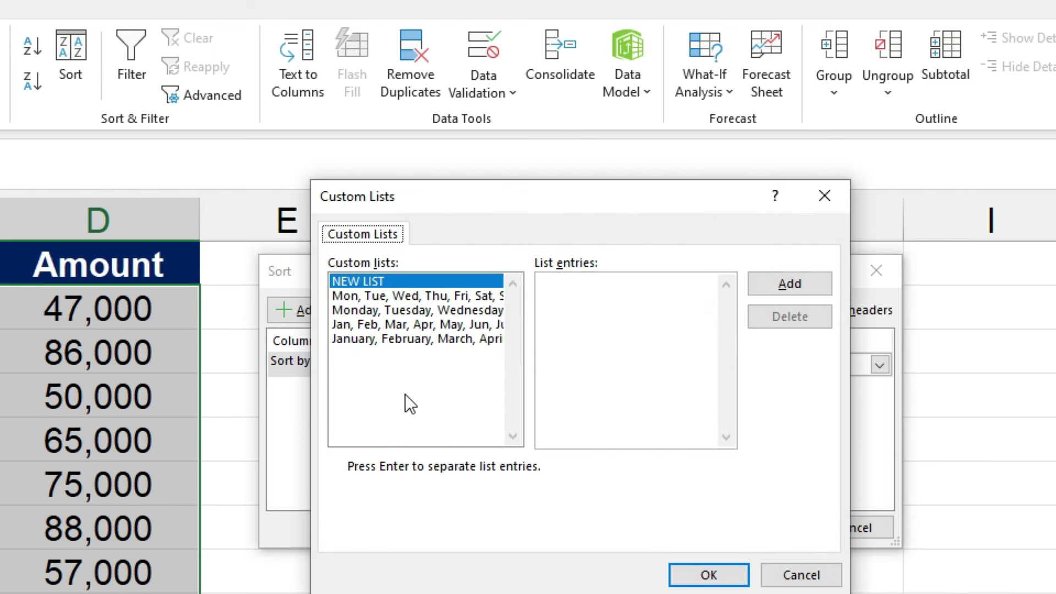
{"action": "left_click", "coordinate": [410, 326]}
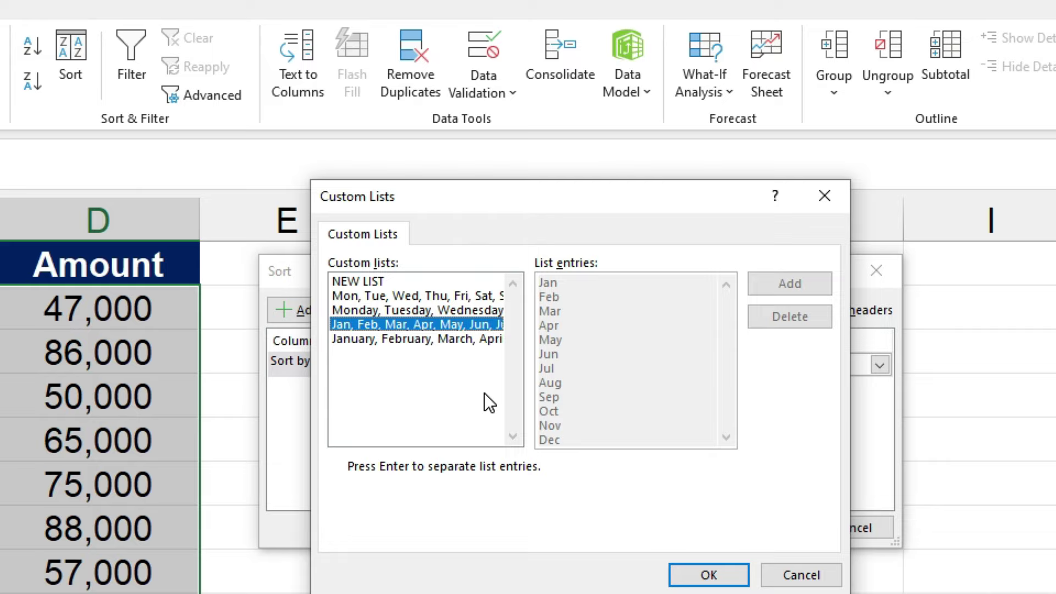
{"action": "left_click", "coordinate": [699, 575]}
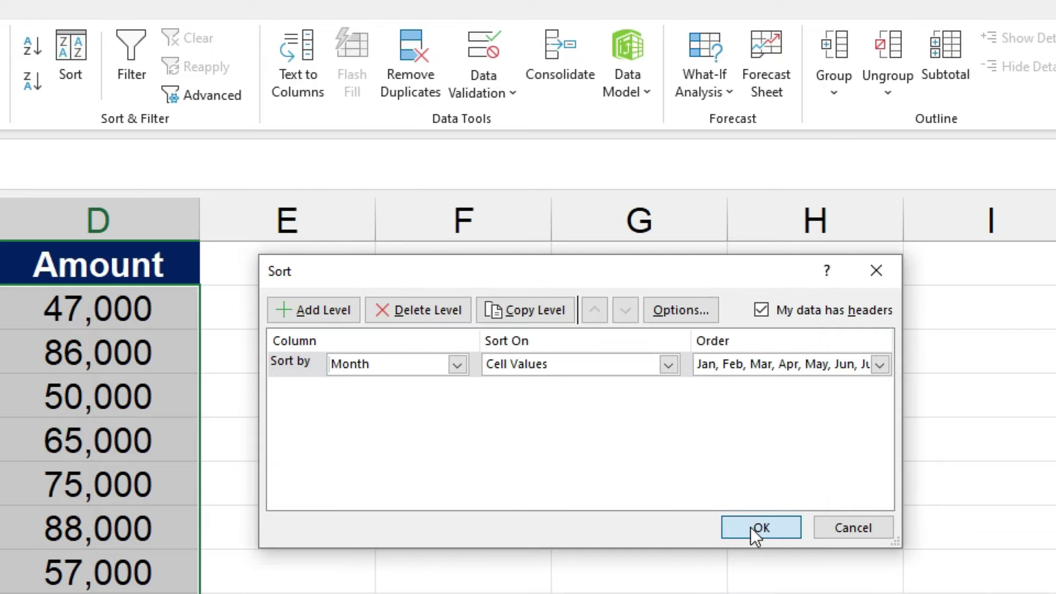
{"action": "left_click", "coordinate": [751, 530]}
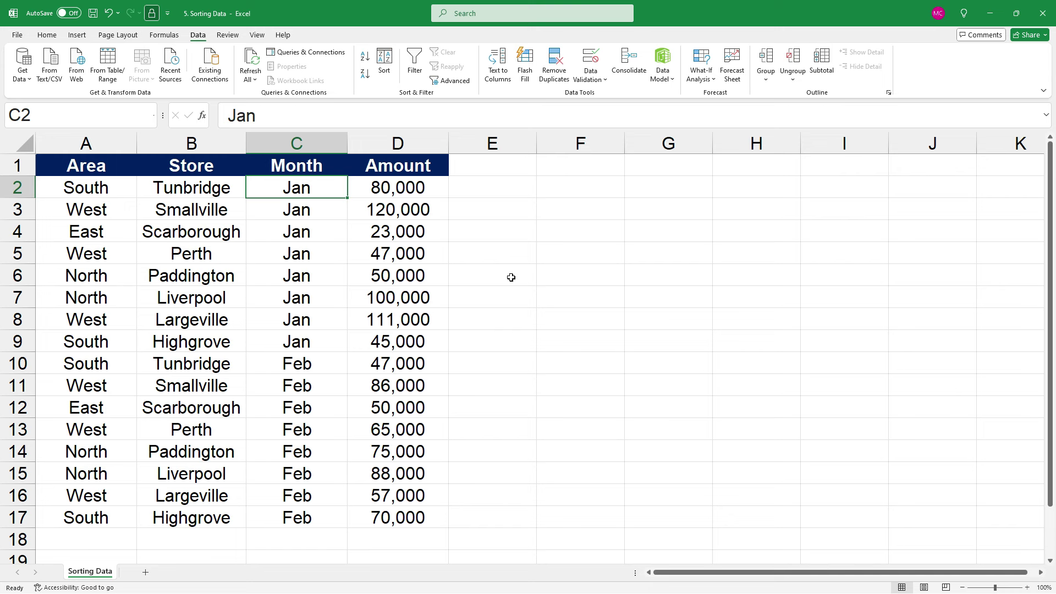
- Sort by Area A to Z, then Z to A so six West rows lead and East rows end
{"action": "left_click", "coordinate": [85, 236]}
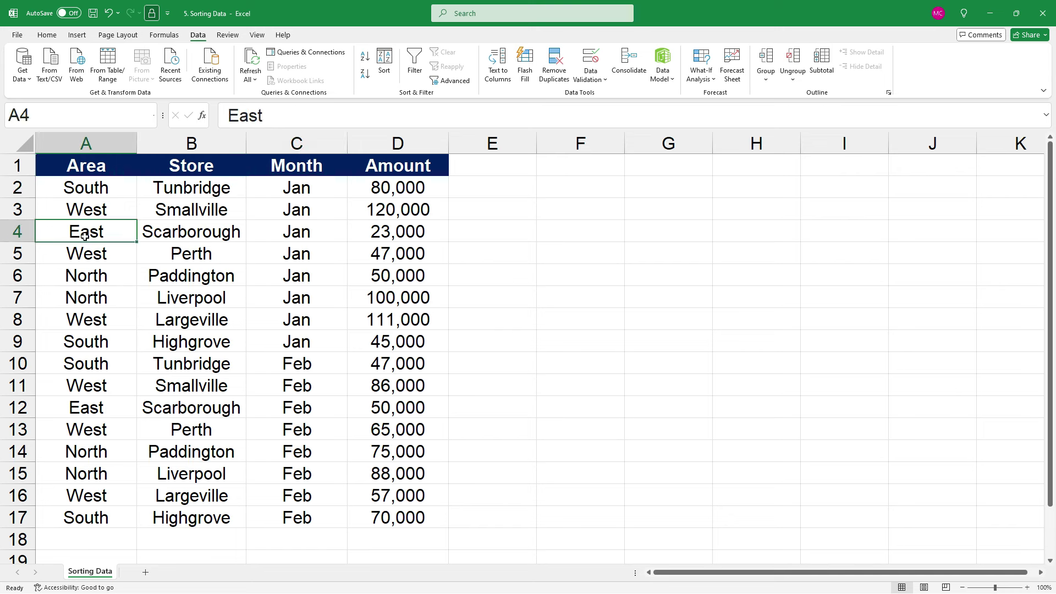
{"action": "left_click", "coordinate": [366, 60]}
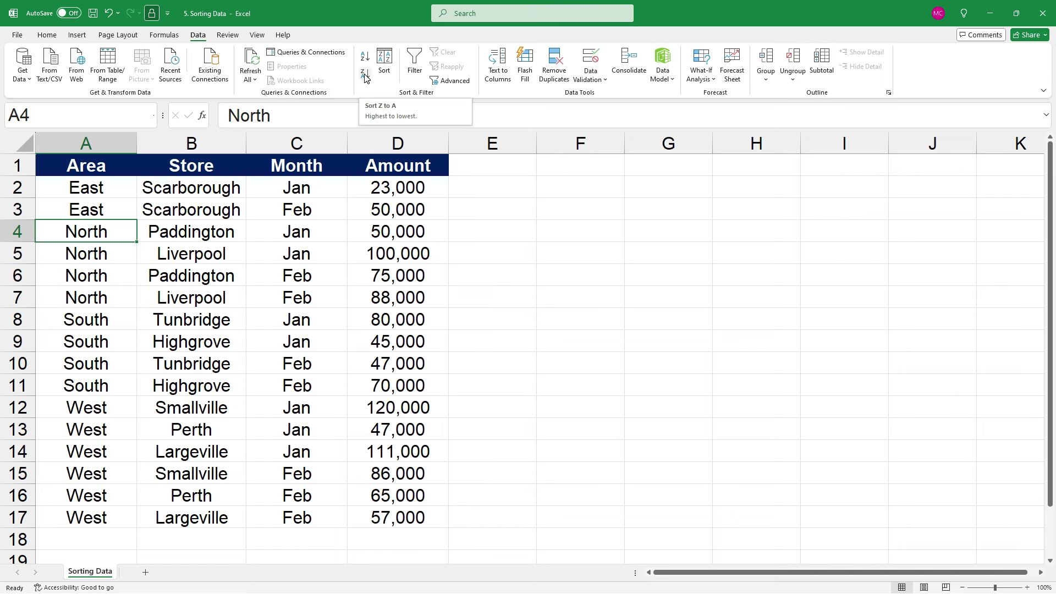
{"action": "left_click", "coordinate": [365, 75]}
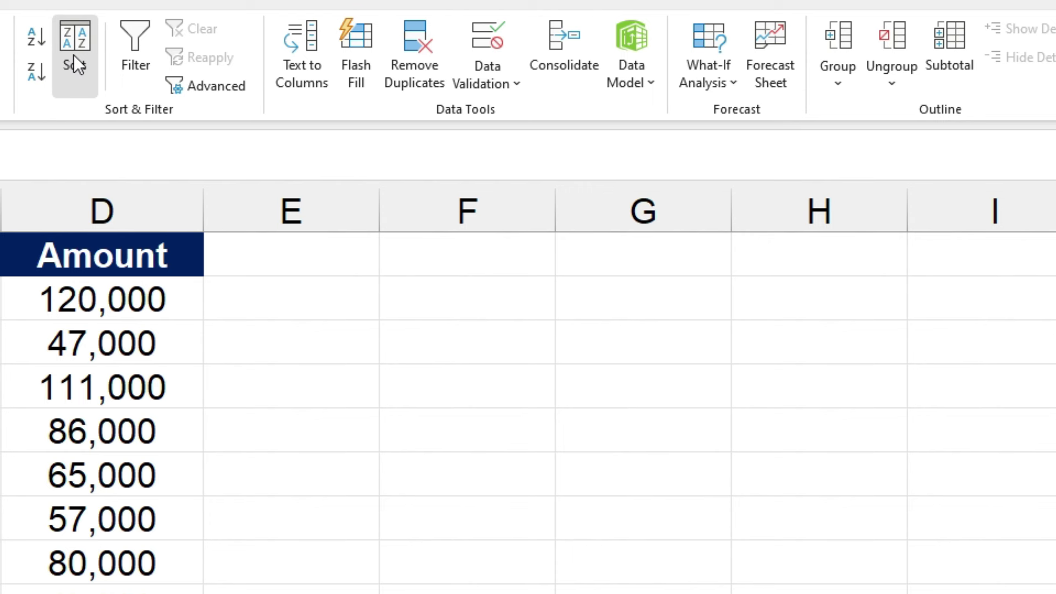
- Enter North, South, East, West as a new custom list for the Area sort order
{"action": "left_click", "coordinate": [384, 67]}
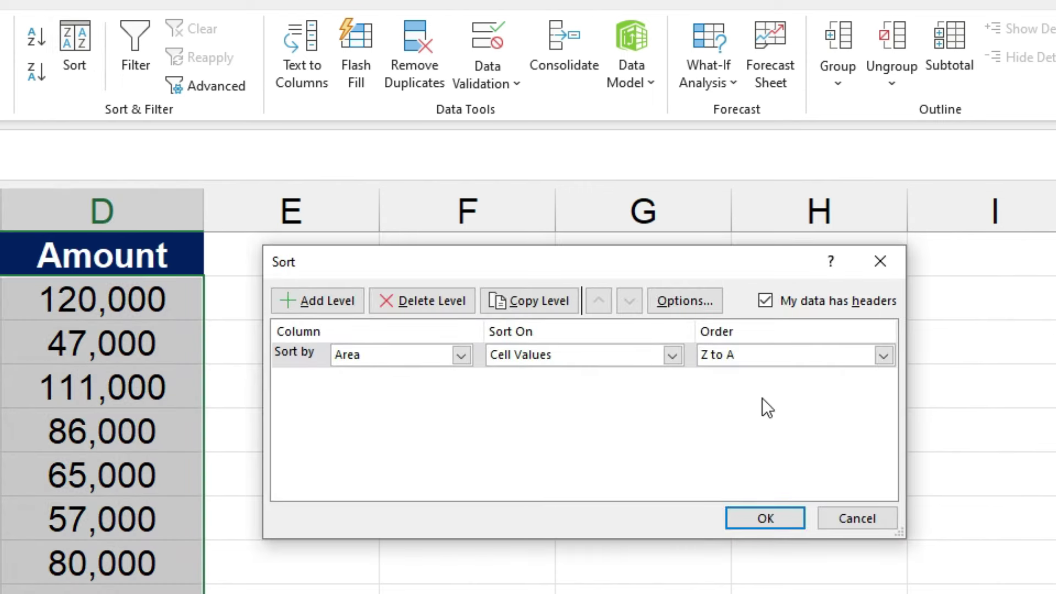
{"action": "left_click", "coordinate": [889, 362]}
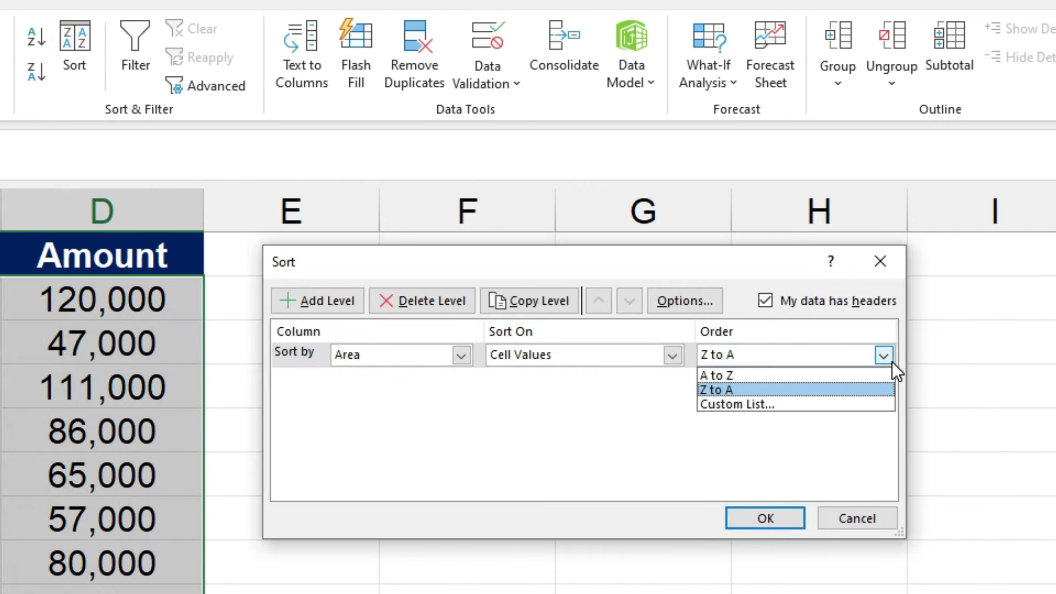
{"action": "left_click", "coordinate": [830, 403]}
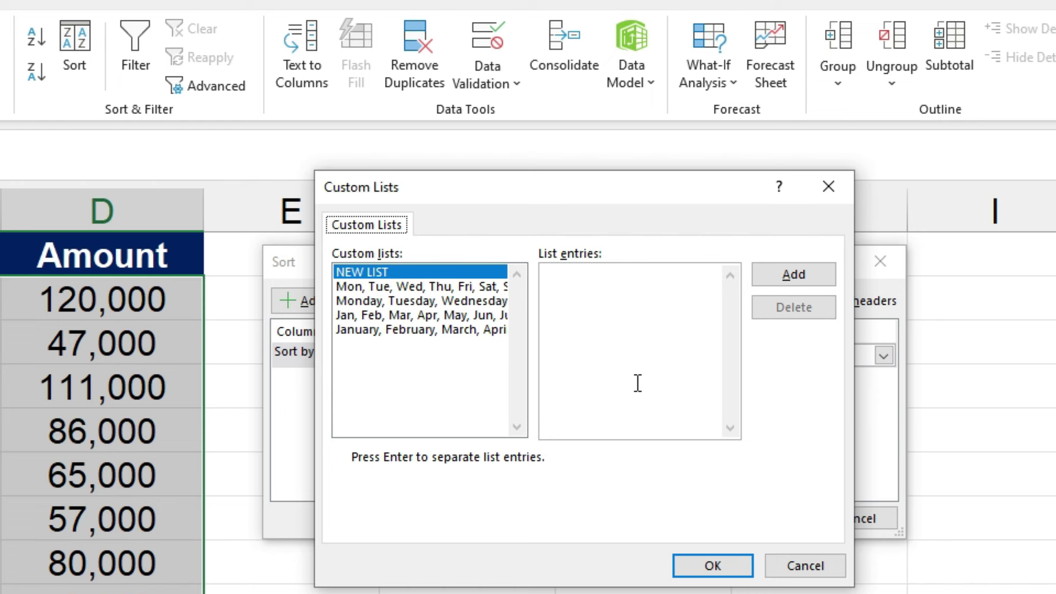
{"action": "left_click", "coordinate": [592, 309]}
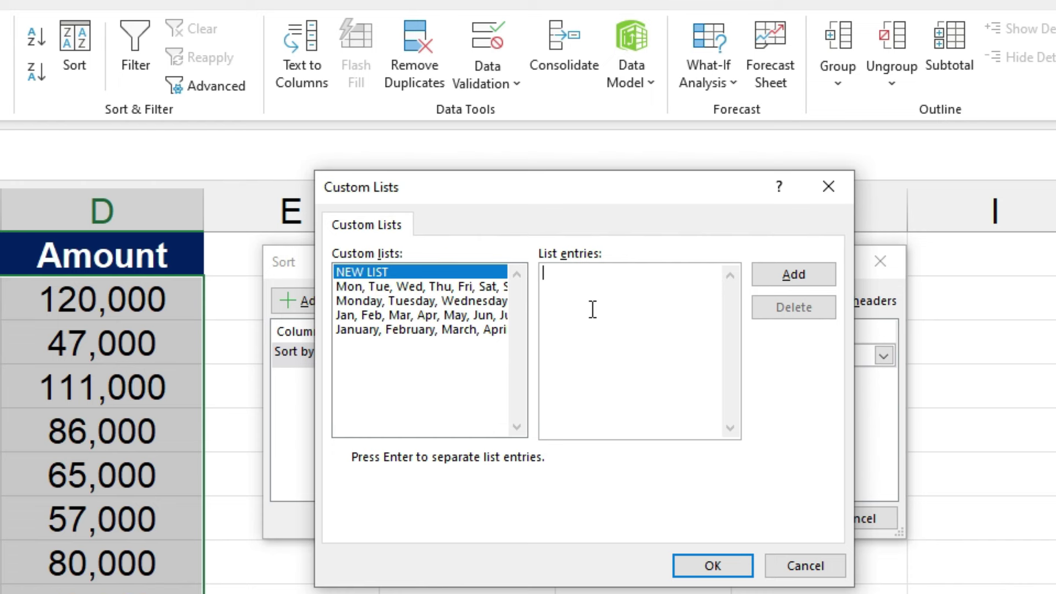
{"action": "type", "text": "North"}
{"action": "key", "text": "Return"}
{"action": "type", "text": "South"}
{"action": "key", "text": "Return"}
{"action": "type", "text": "East"}
{"action": "key", "text": "Return"}
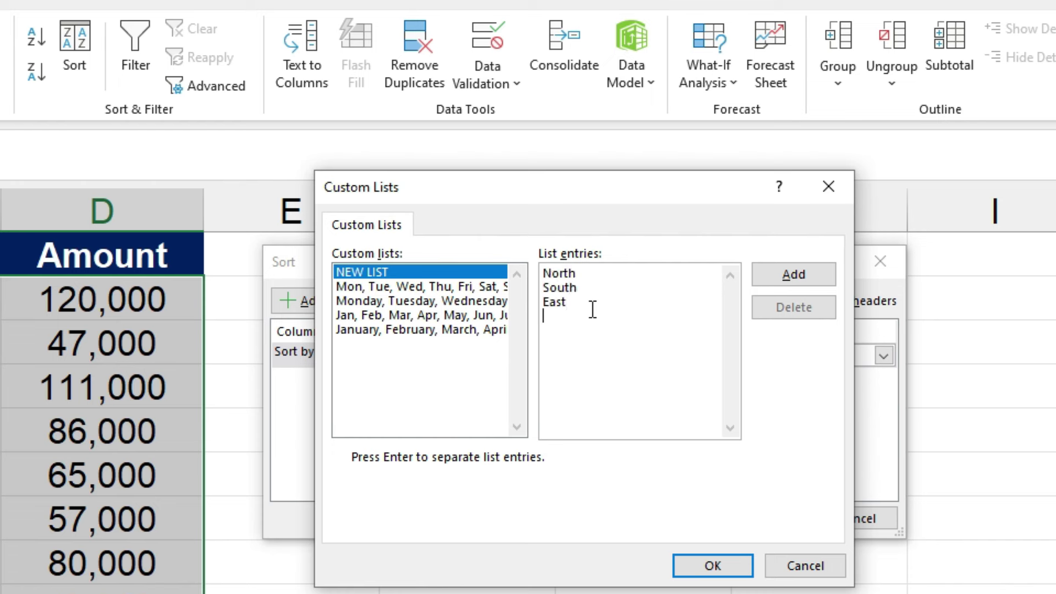
{"action": "type", "text": "West"}
- Add the list and apply it, placing North rows first and West rows last
{"action": "left_click", "coordinate": [811, 276]}
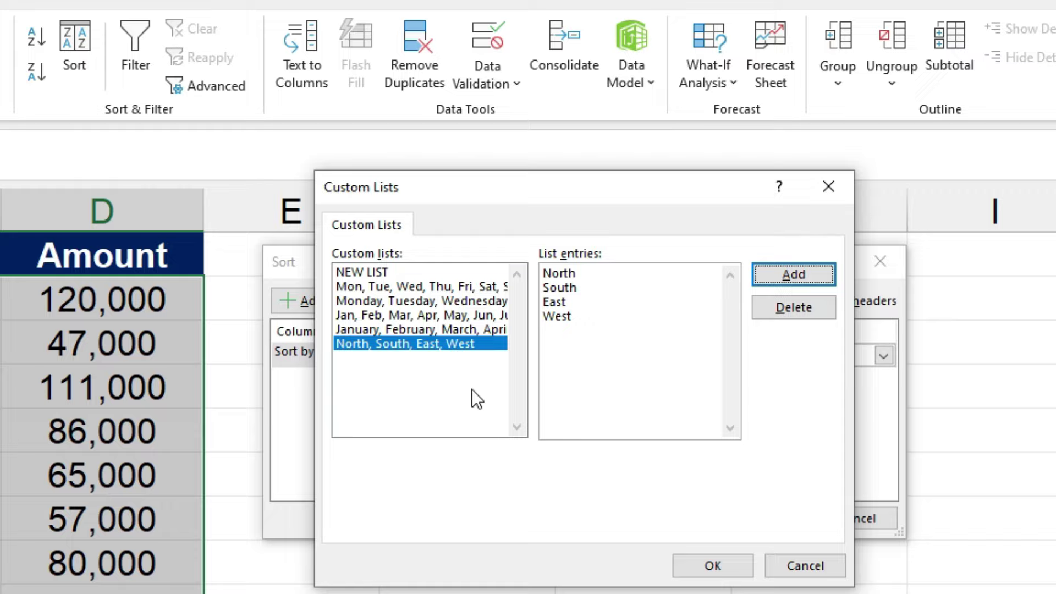
{"action": "left_click", "coordinate": [715, 565]}
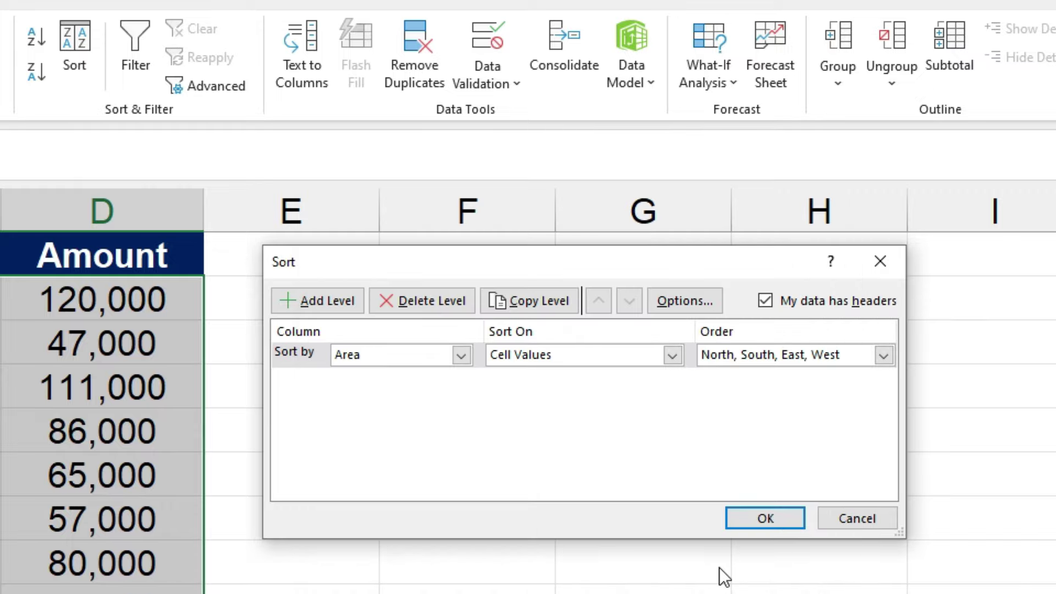
{"action": "left_click", "coordinate": [758, 520]}
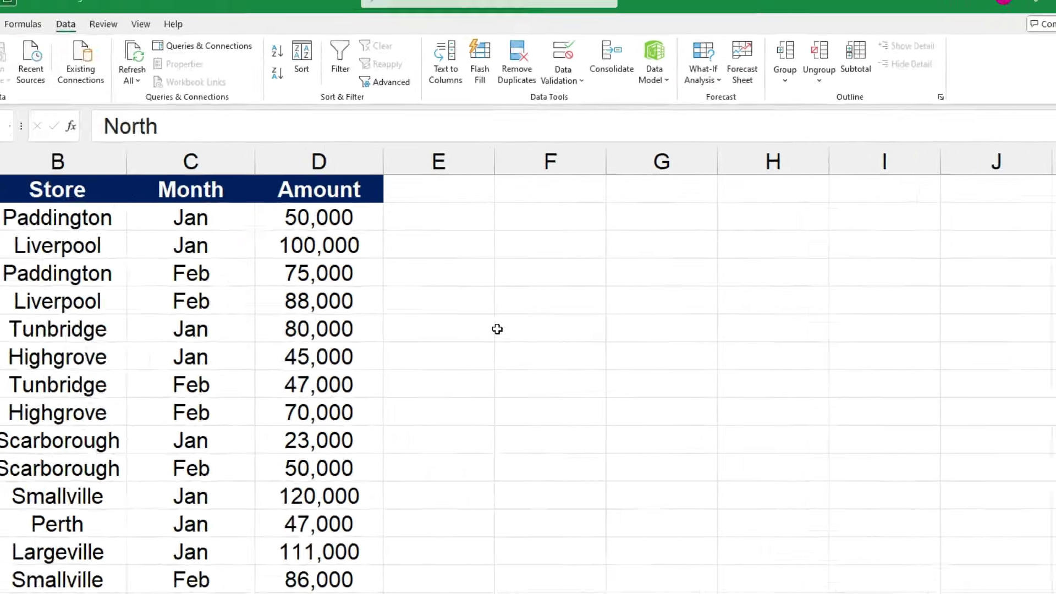
{"action": "left_click", "coordinate": [353, 470]}
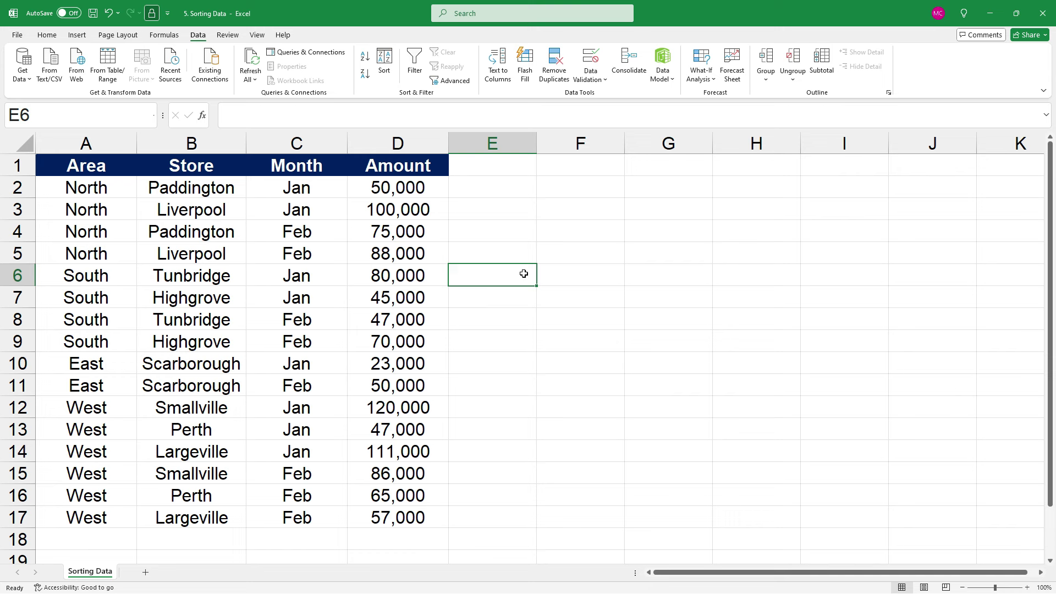
{"action": "left_click", "coordinate": [344, 236]}
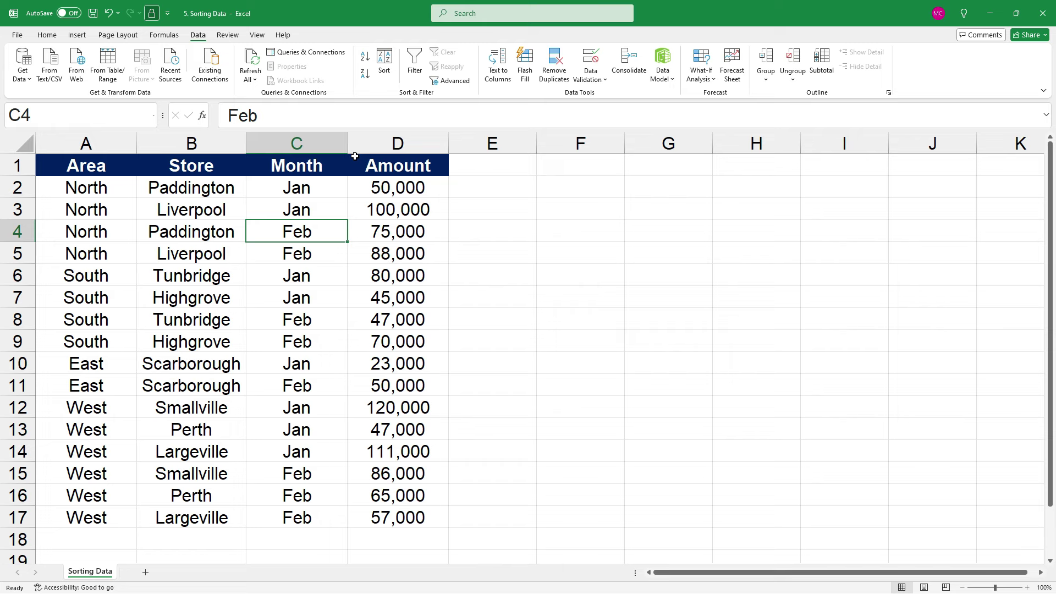
{"action": "left_click", "coordinate": [386, 71]}
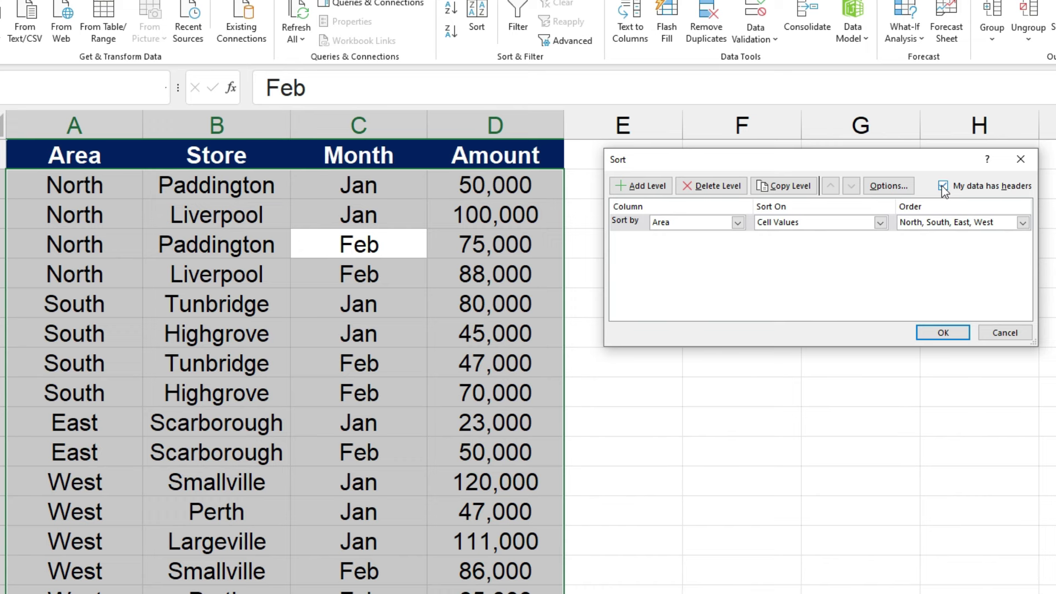
{"action": "left_click", "coordinate": [943, 186]}
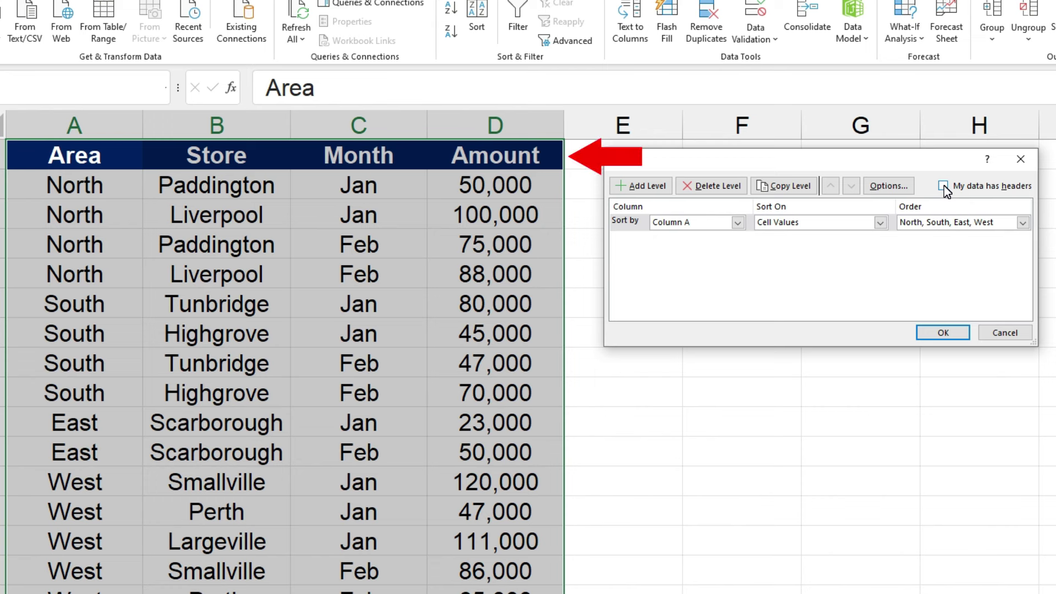
{"action": "left_click", "coordinate": [737, 223]}
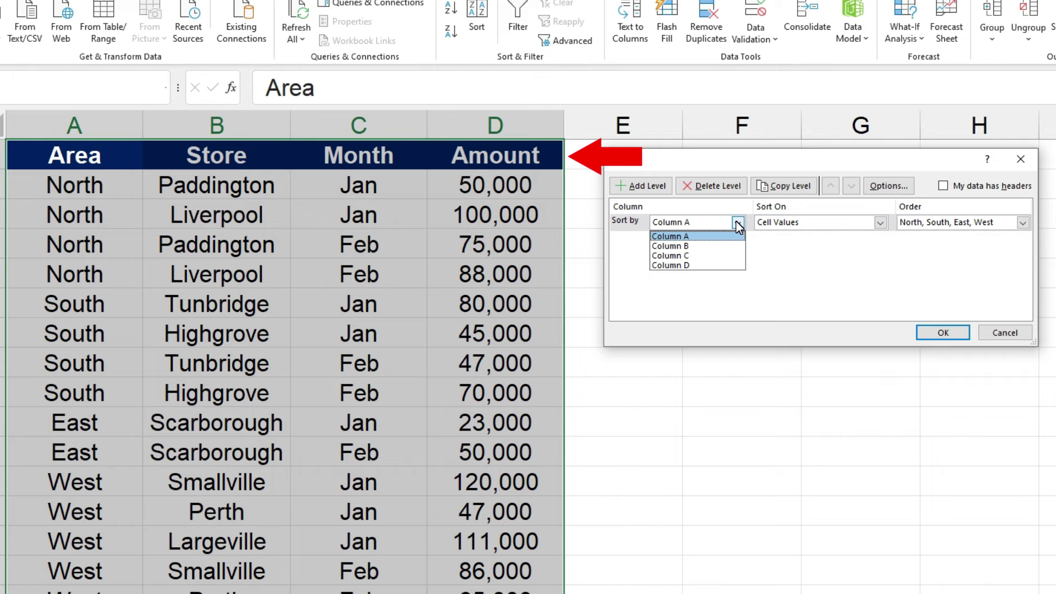
{"action": "left_click", "coordinate": [951, 338]}
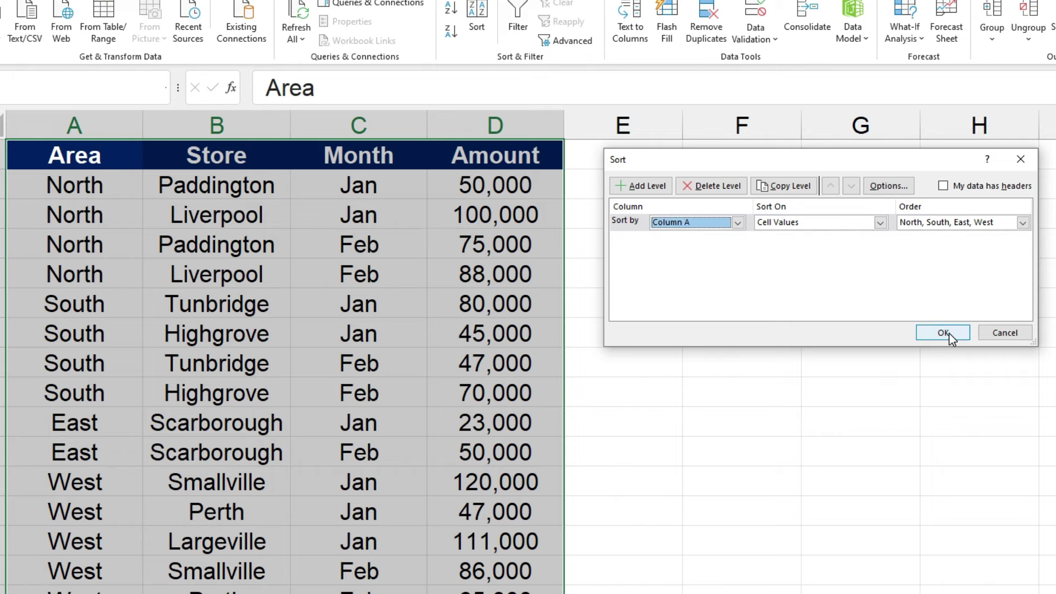
{"action": "left_click", "coordinate": [955, 334]}
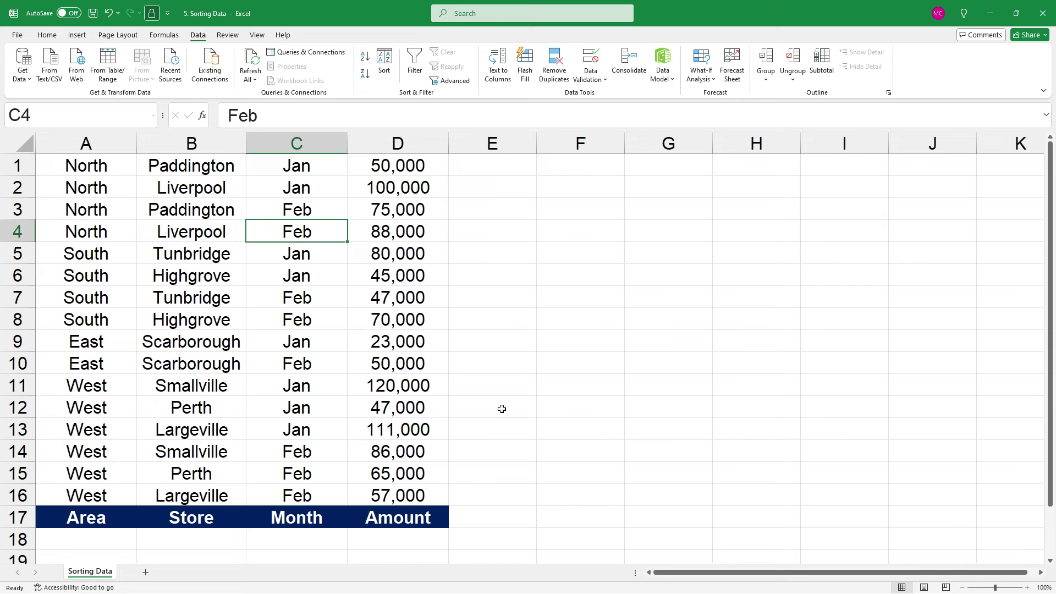
{"action": "key", "text": "ctrl+z"}
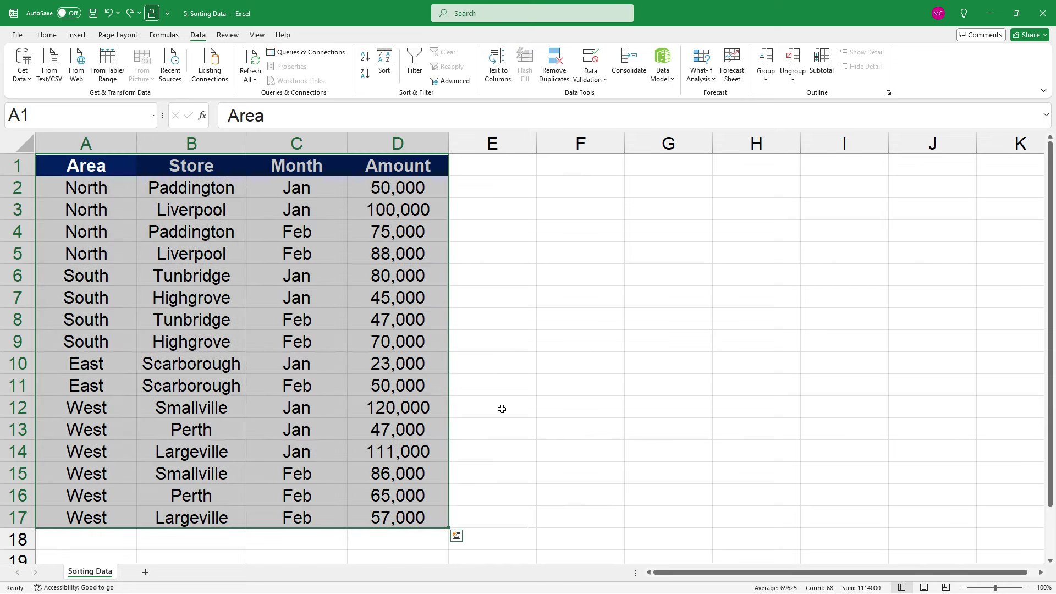
- Sort by Store A to Z with My data has headers checked, Highgrove rows first
{"action": "left_click", "coordinate": [349, 297]}
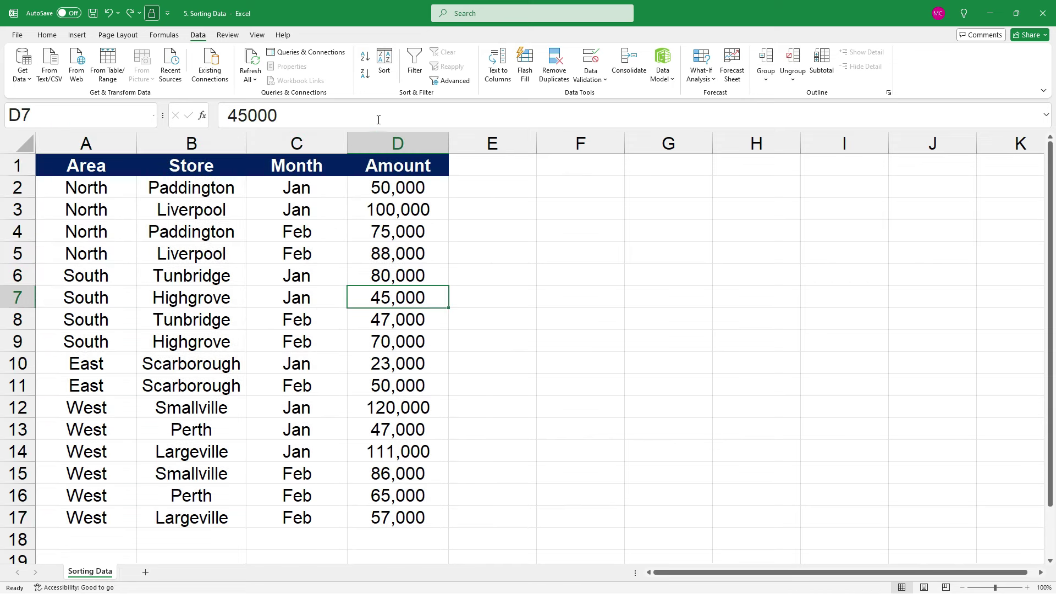
{"action": "left_click", "coordinate": [384, 72]}
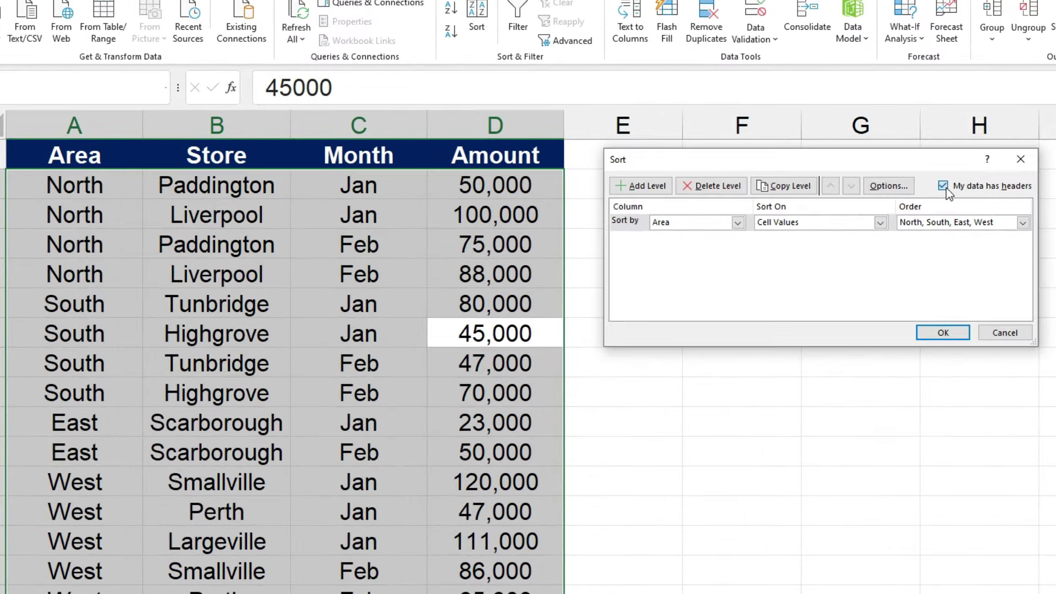
{"action": "left_click", "coordinate": [944, 186]}
{"action": "left_click", "coordinate": [943, 185]}
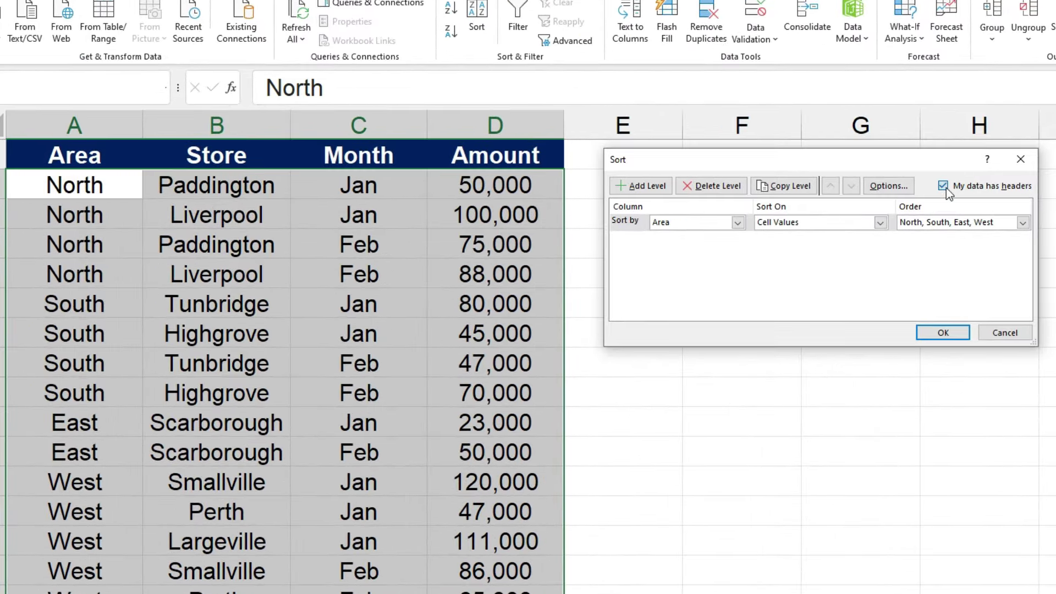
{"action": "left_click", "coordinate": [944, 186]}
{"action": "left_click", "coordinate": [943, 185]}
{"action": "left_click", "coordinate": [739, 223]}
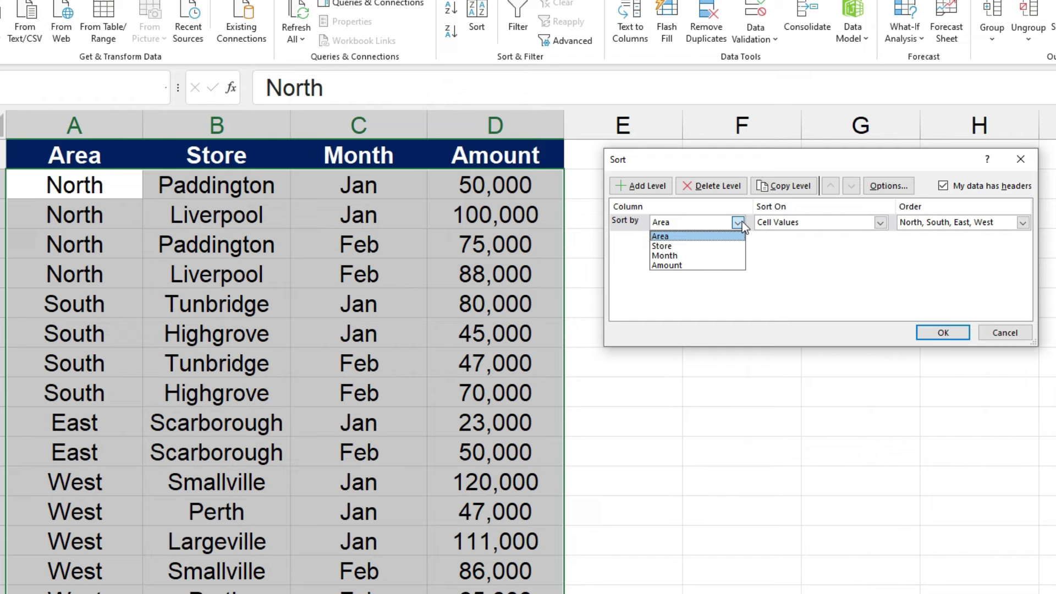
{"action": "left_click", "coordinate": [699, 247]}
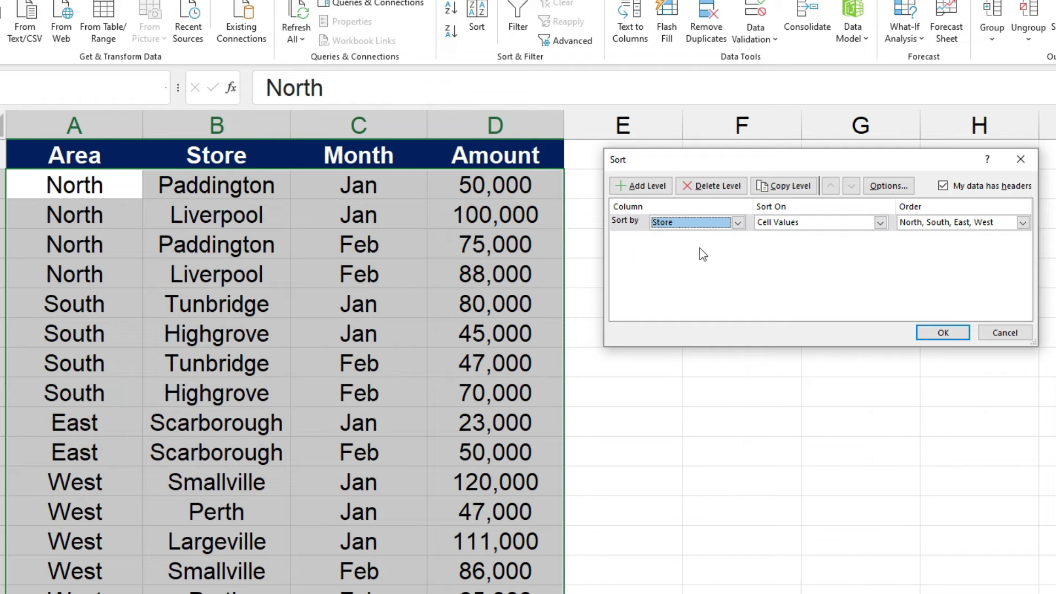
{"action": "left_click", "coordinate": [949, 333]}
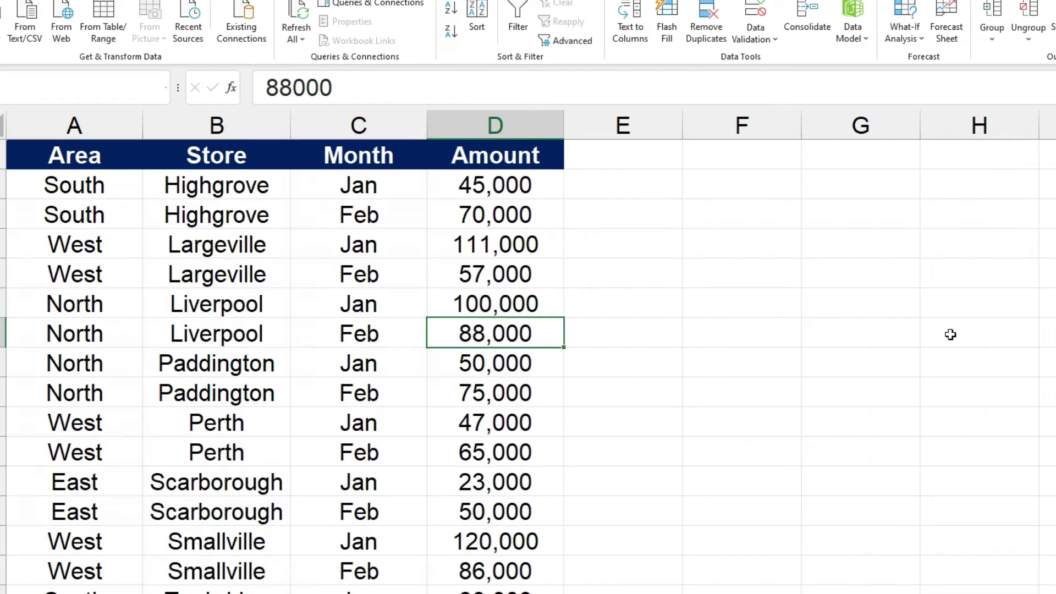